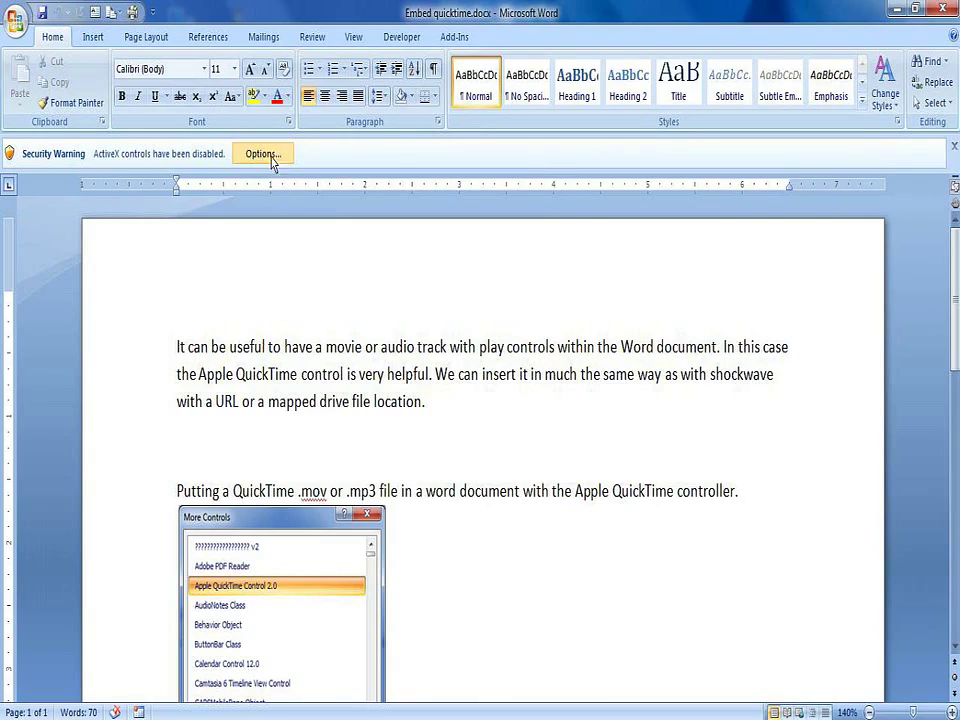
Choose 'Enable this content' in the Security Warning options to allow the ActiveX controls
click(263, 156)
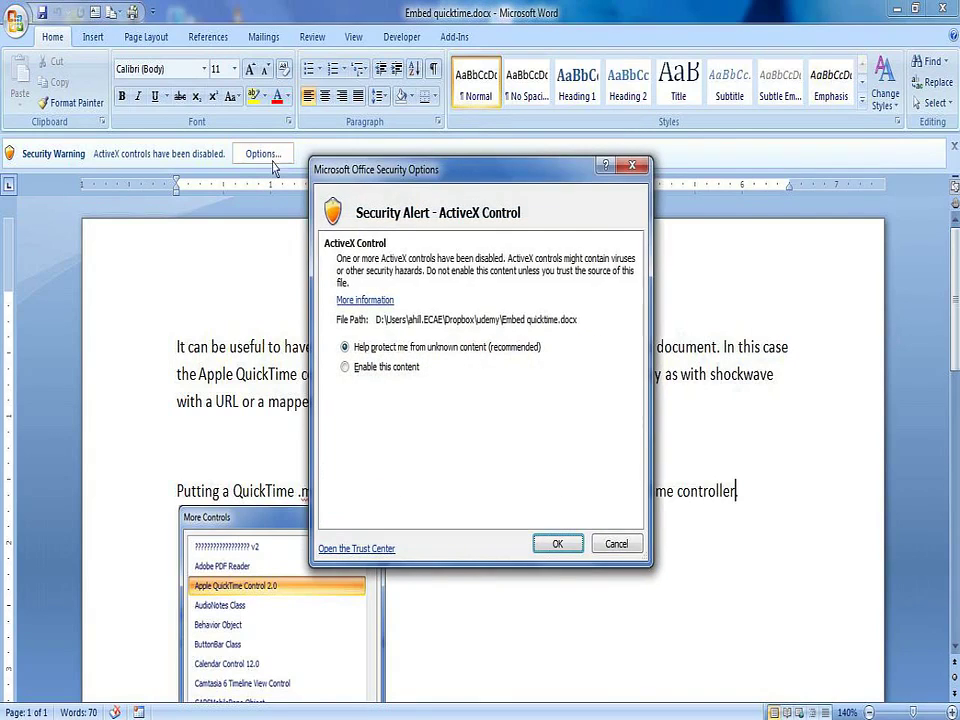
click(345, 367)
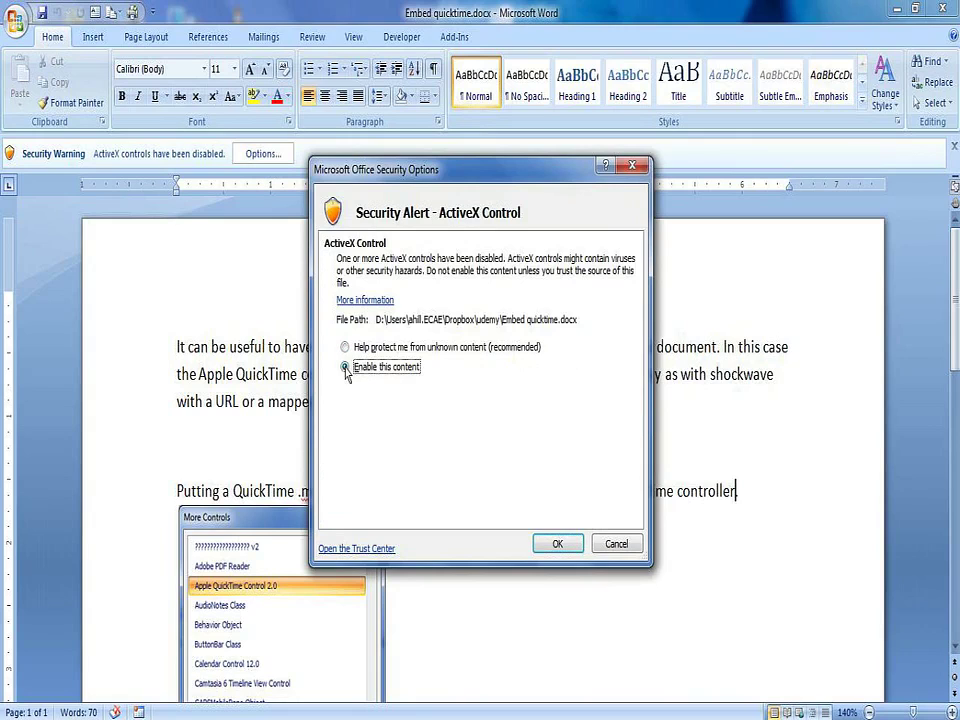
click(553, 542)
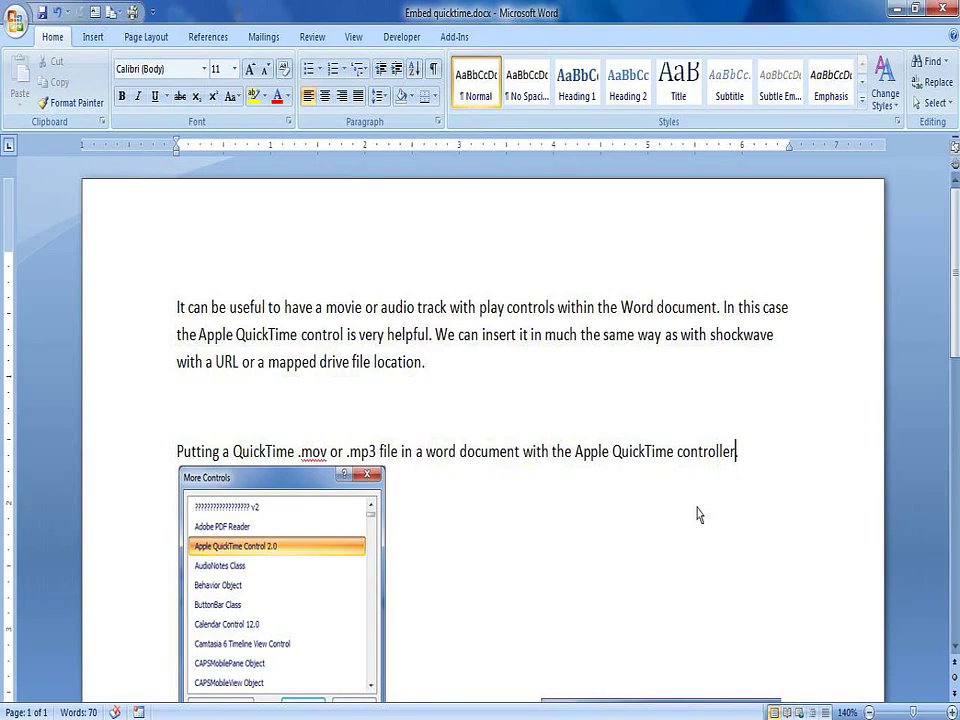
Scroll down to the Movie file's QuickTime player and start the movie
scroll(602, 505, down, 3)
scroll(602, 505, down, 7)
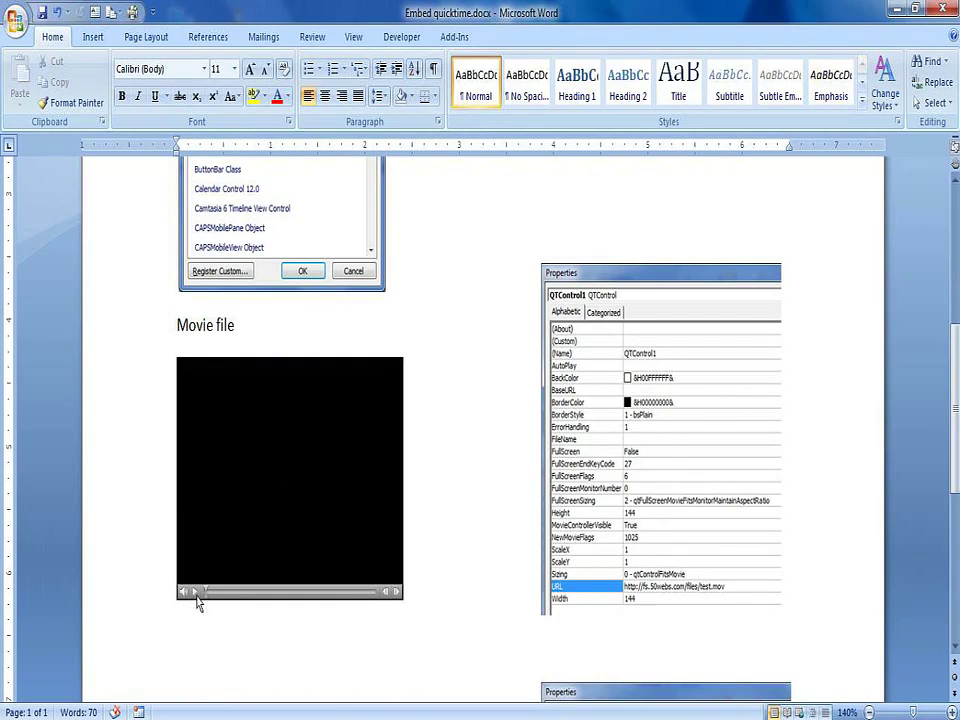
scroll(484, 497, down, 7)
click(193, 592)
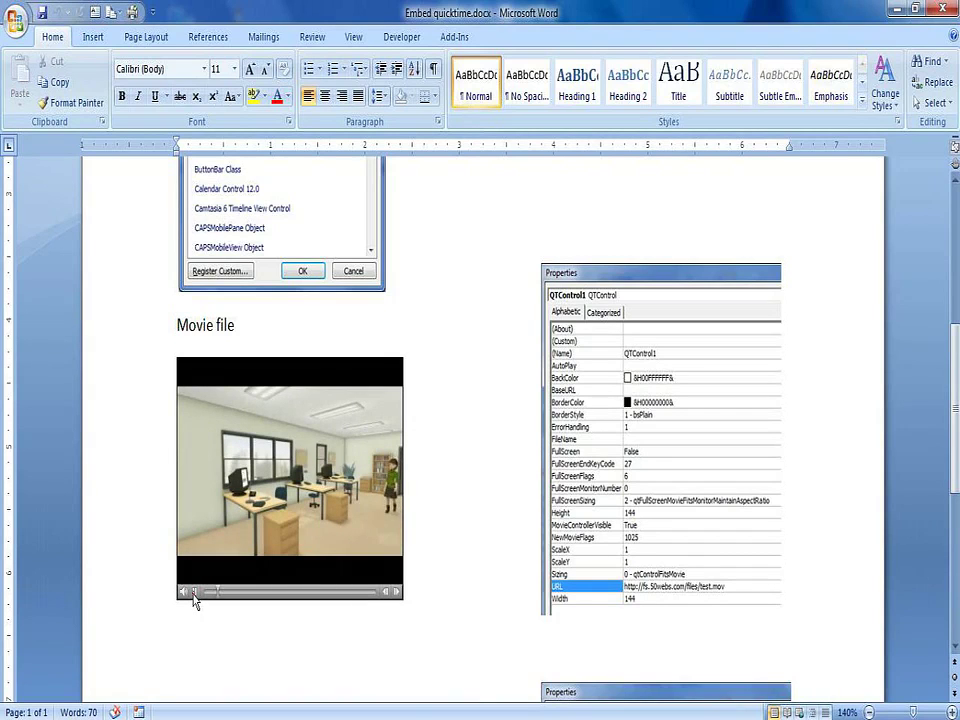
Play the embedded MP3 audio clip in its QuickTime player
scroll(199, 631, down, 5)
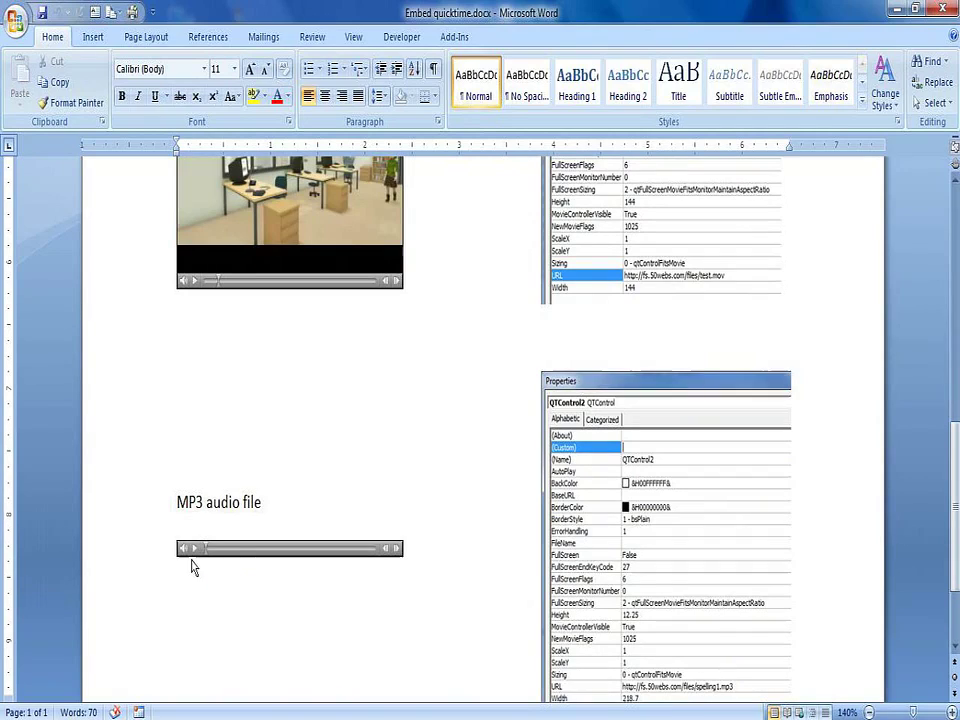
click(195, 556)
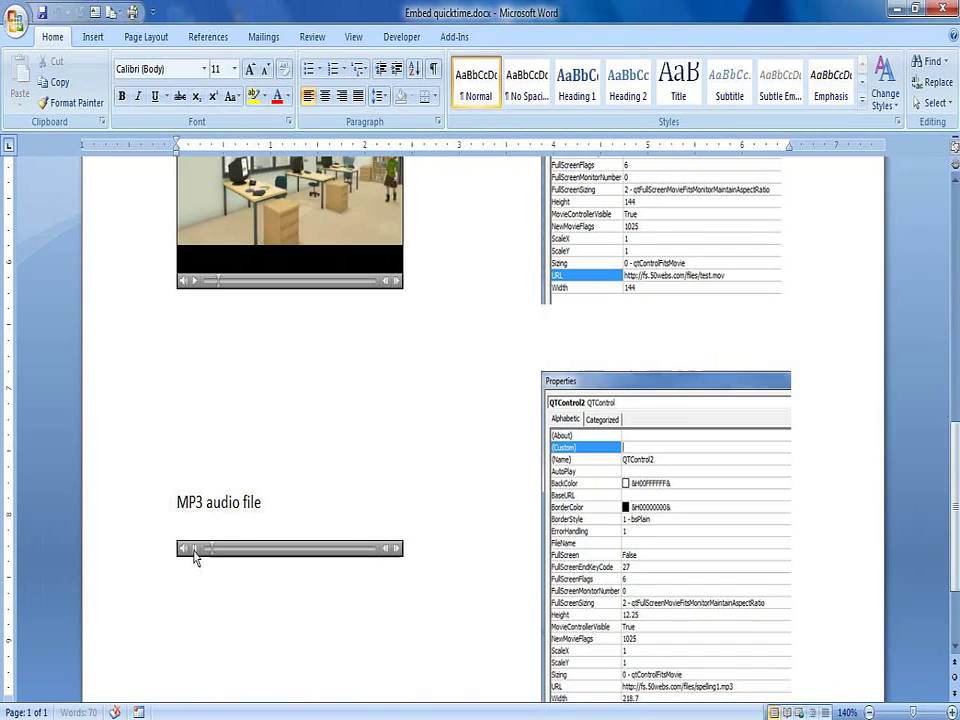
scroll(448, 456, up, 6)
Check Word Options for the 'Show Developer tab in the Ribbon' setting, then switch to the Developer ribbon
scroll(448, 456, up, 3)
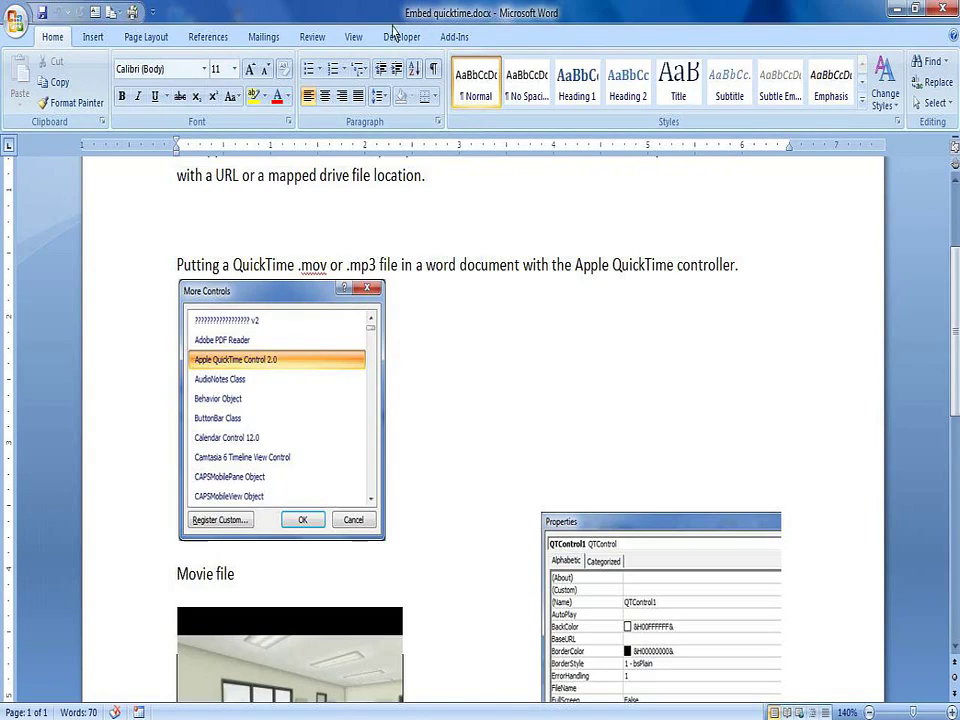
click(14, 24)
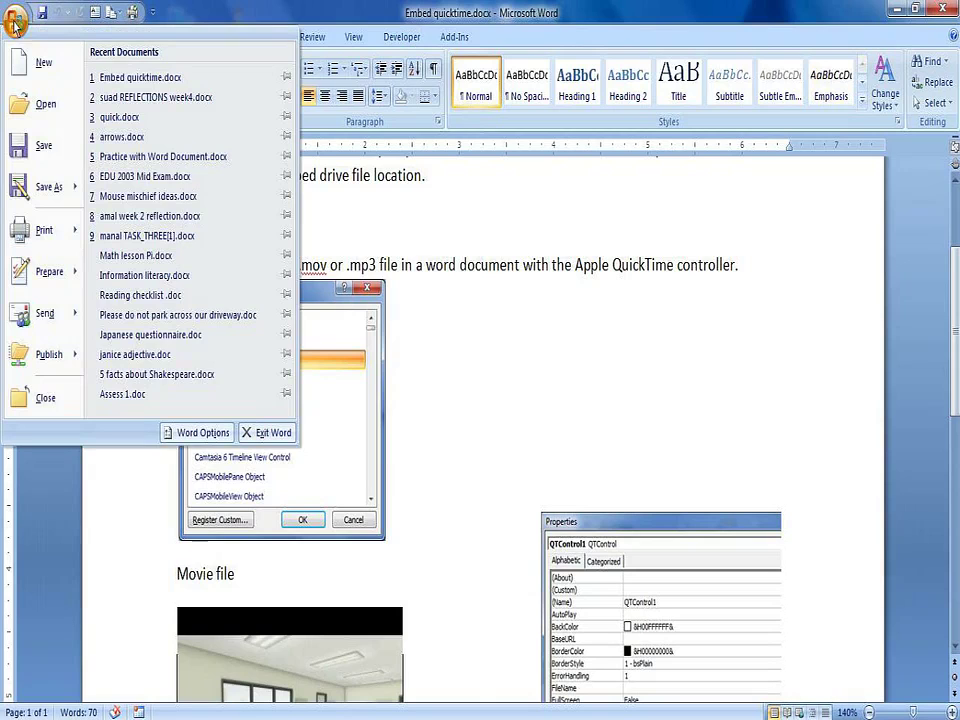
click(210, 434)
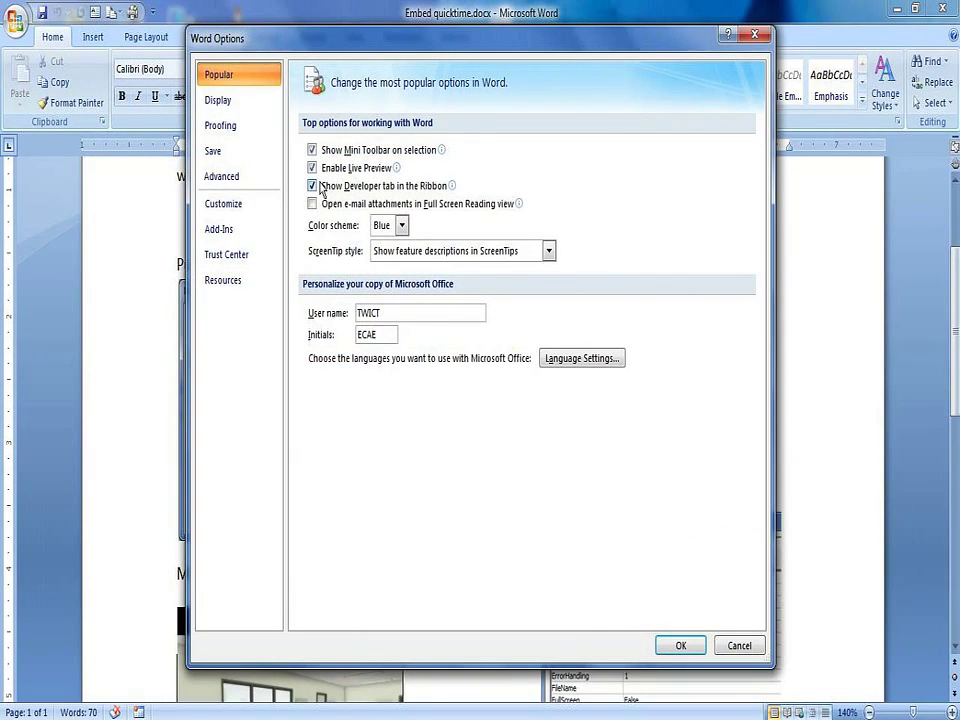
click(757, 35)
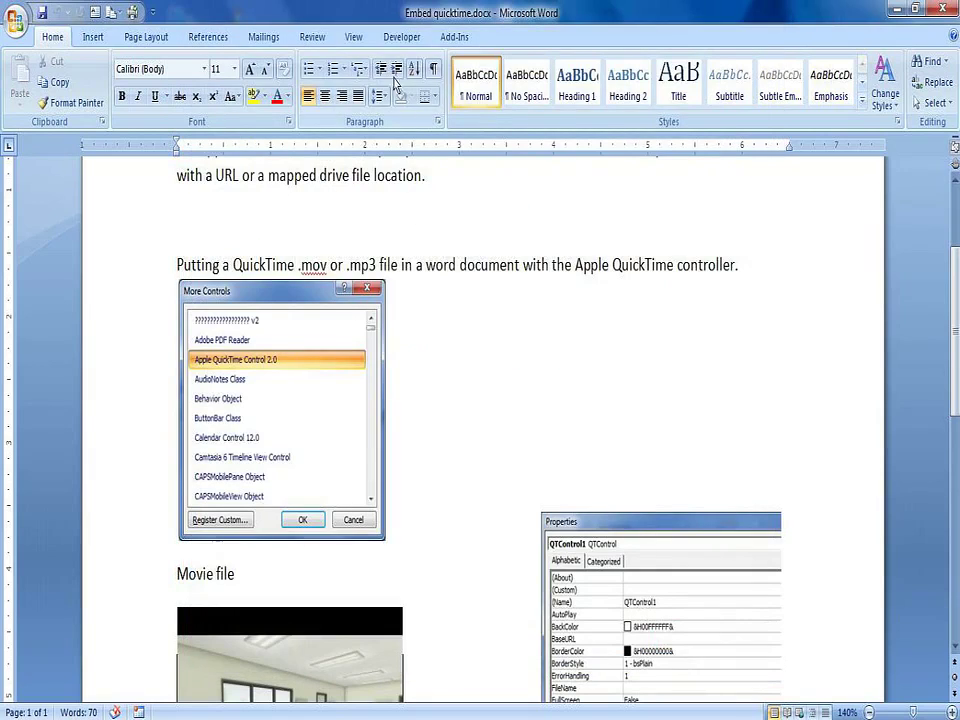
click(400, 37)
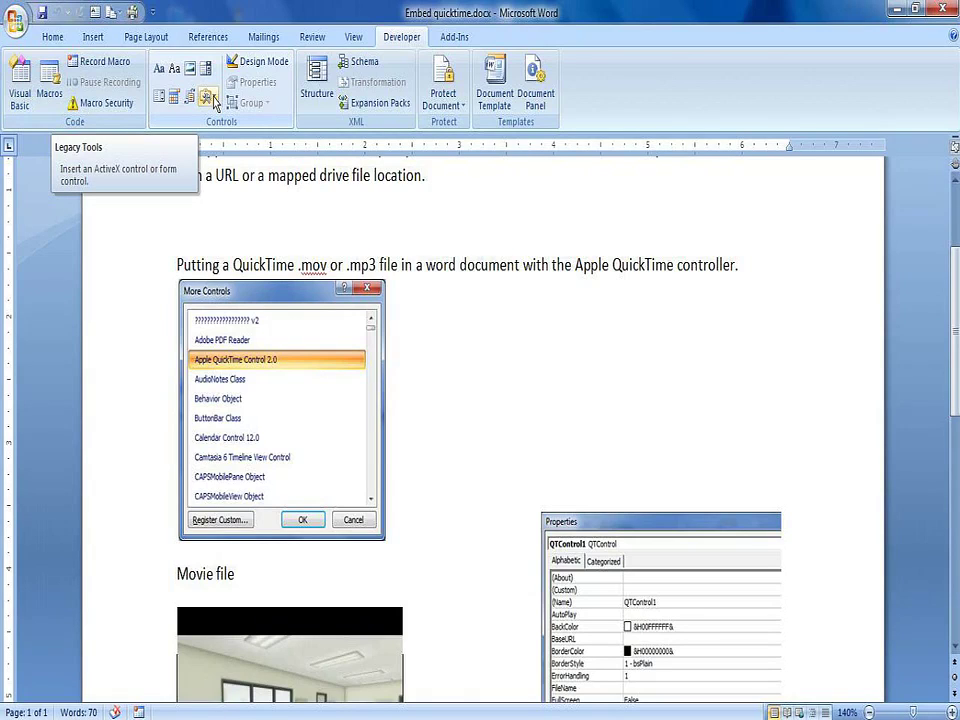
Insert an Apple QuickTime Control 2.0 from Legacy Tools > More Controls
click(213, 101)
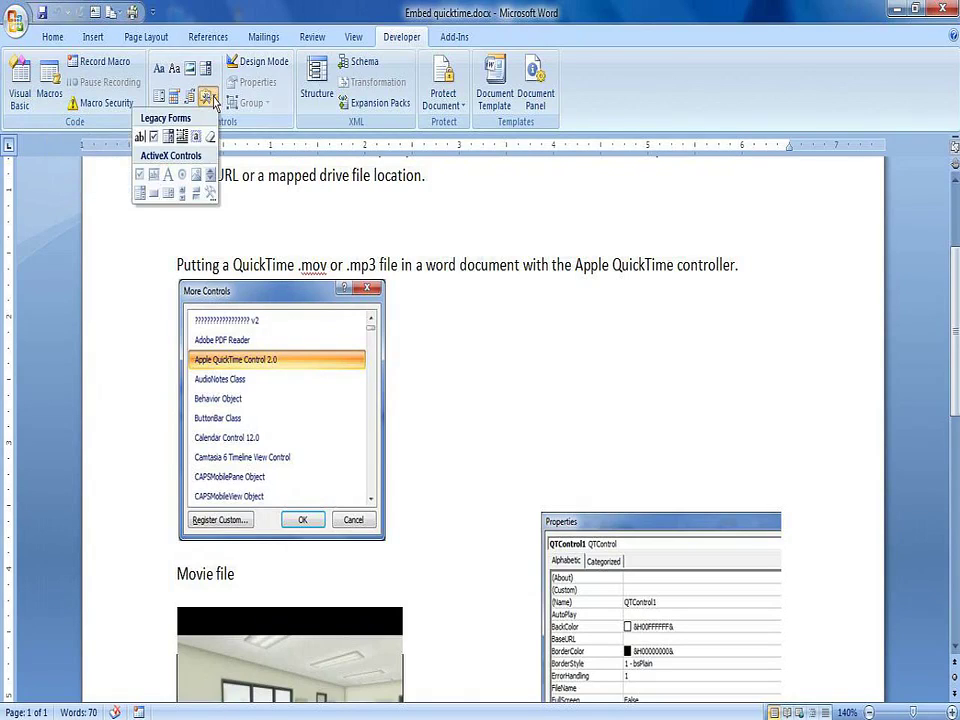
click(210, 201)
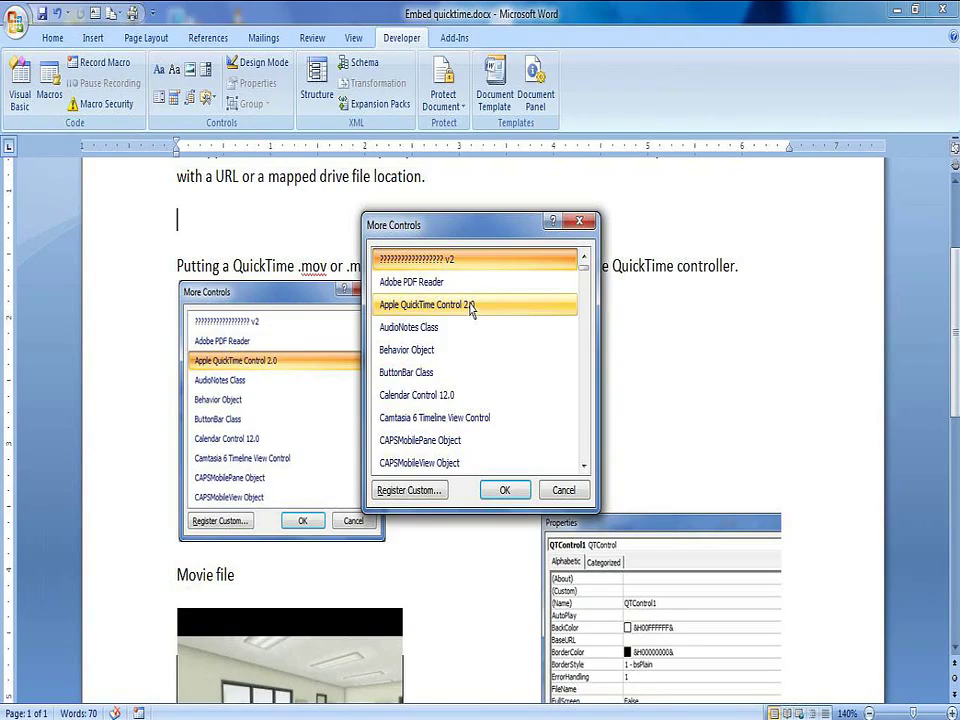
click(470, 307)
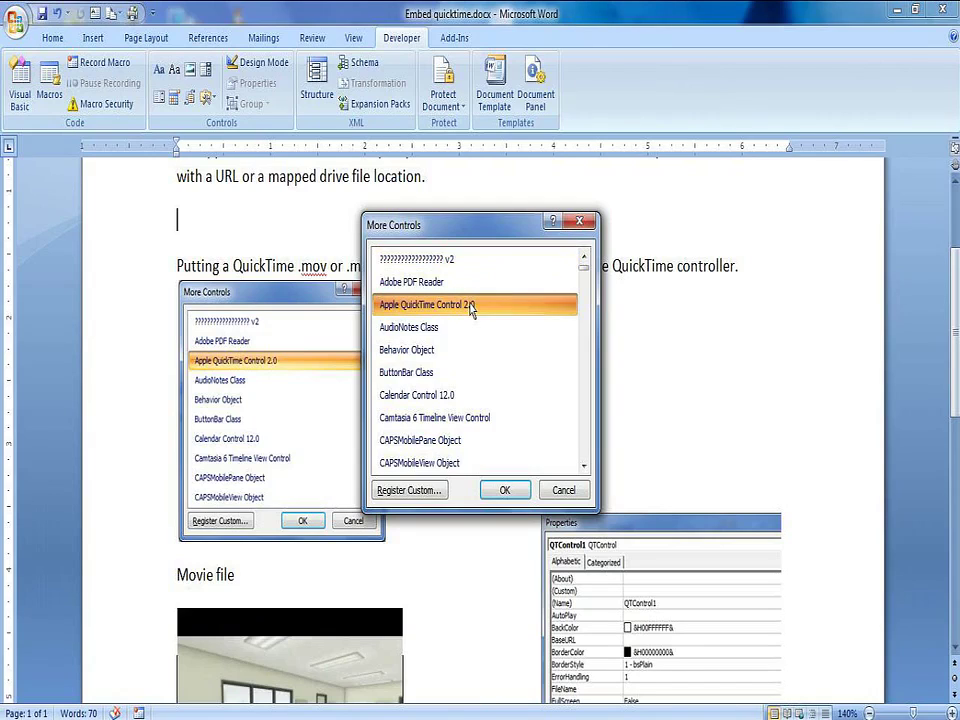
click(505, 489)
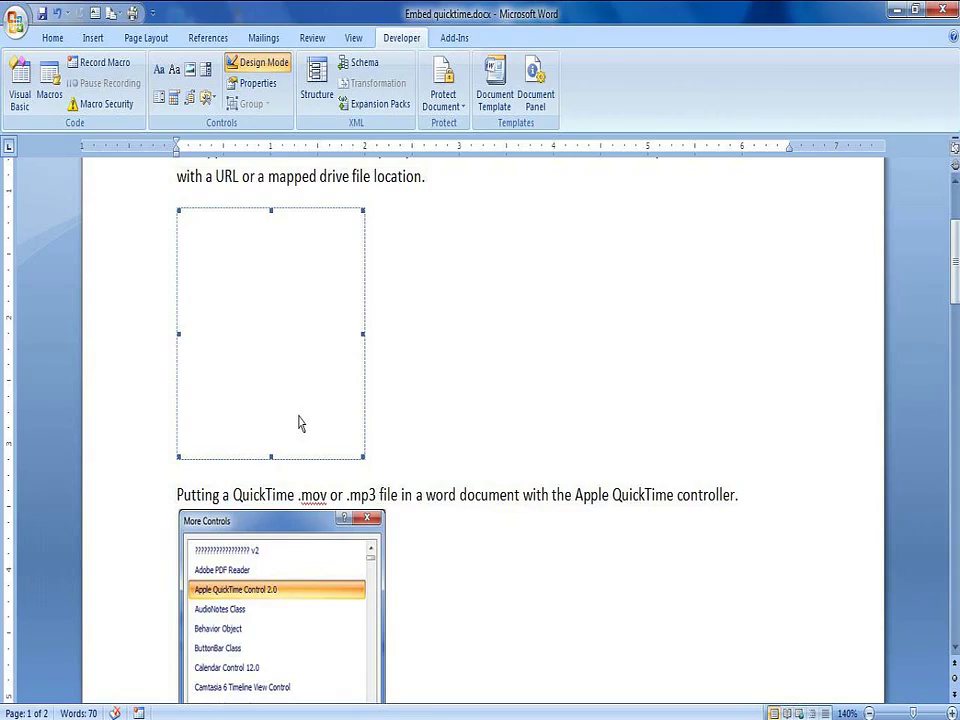
Review the blank QuickTime control's Properties list, then delete the control
scroll(300, 423, up, 1)
scroll(300, 423, down, 1)
right_click(114, 324)
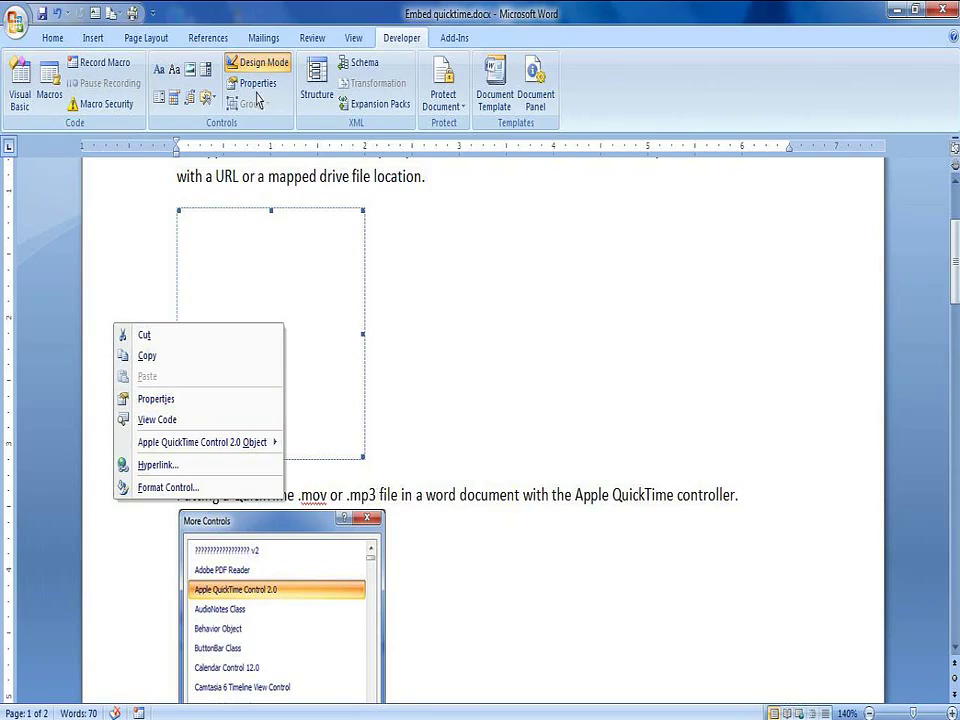
click(157, 399)
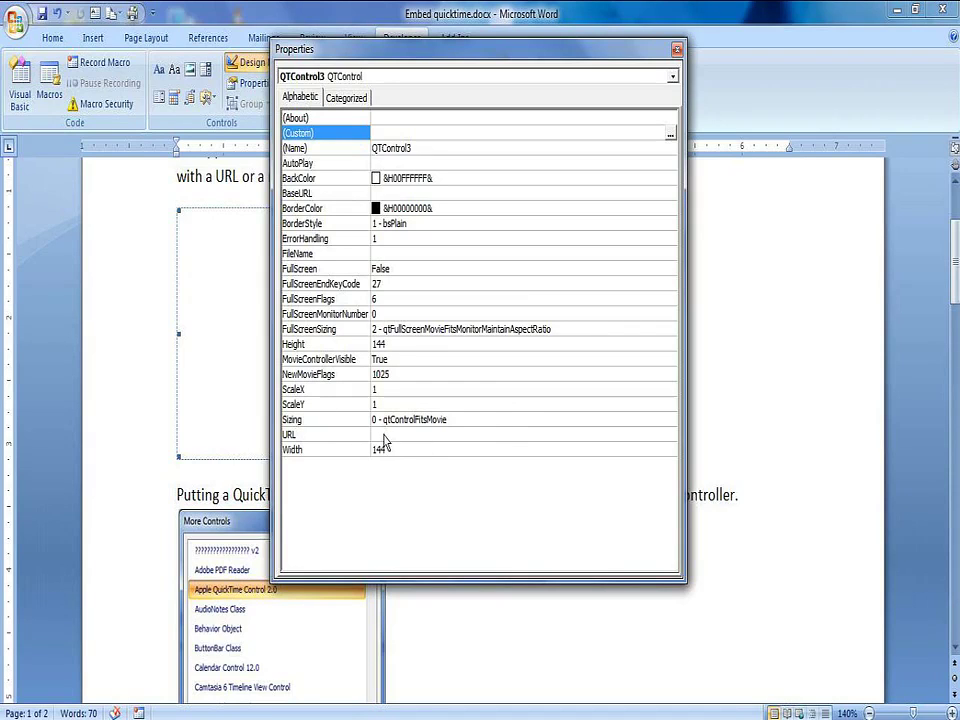
click(677, 48)
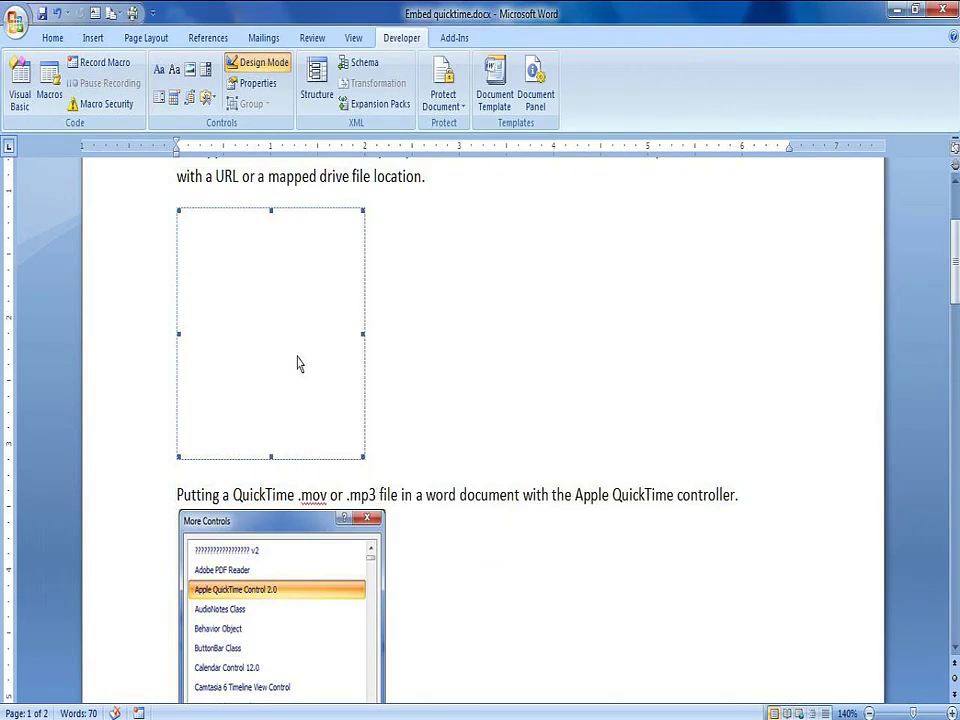
key(Delete)
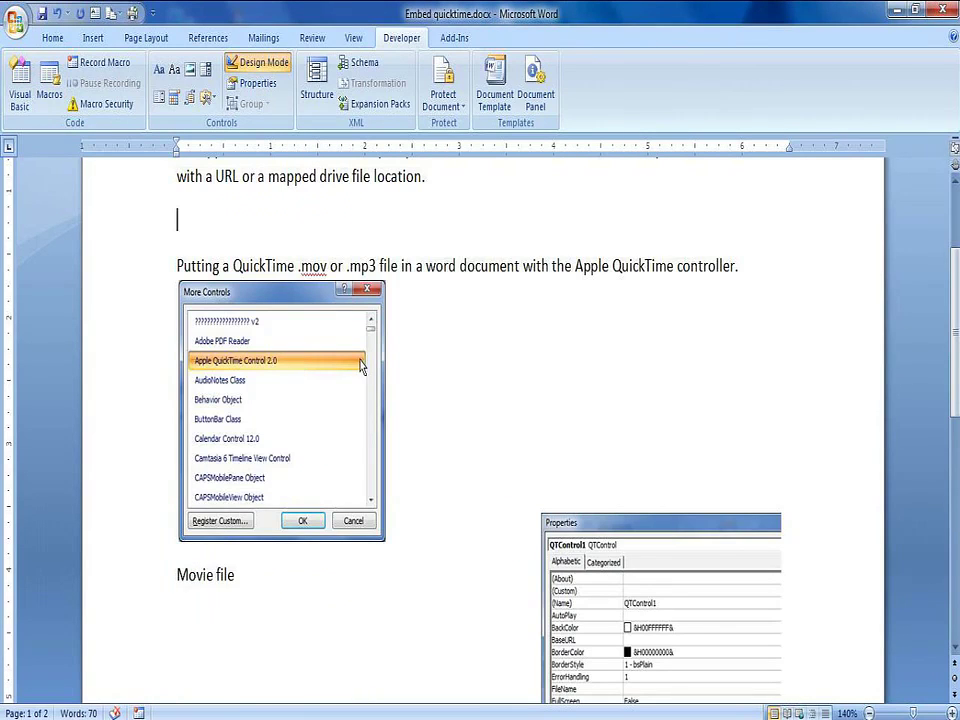
scroll(362, 371, down, 1)
scroll(362, 371, down, 2)
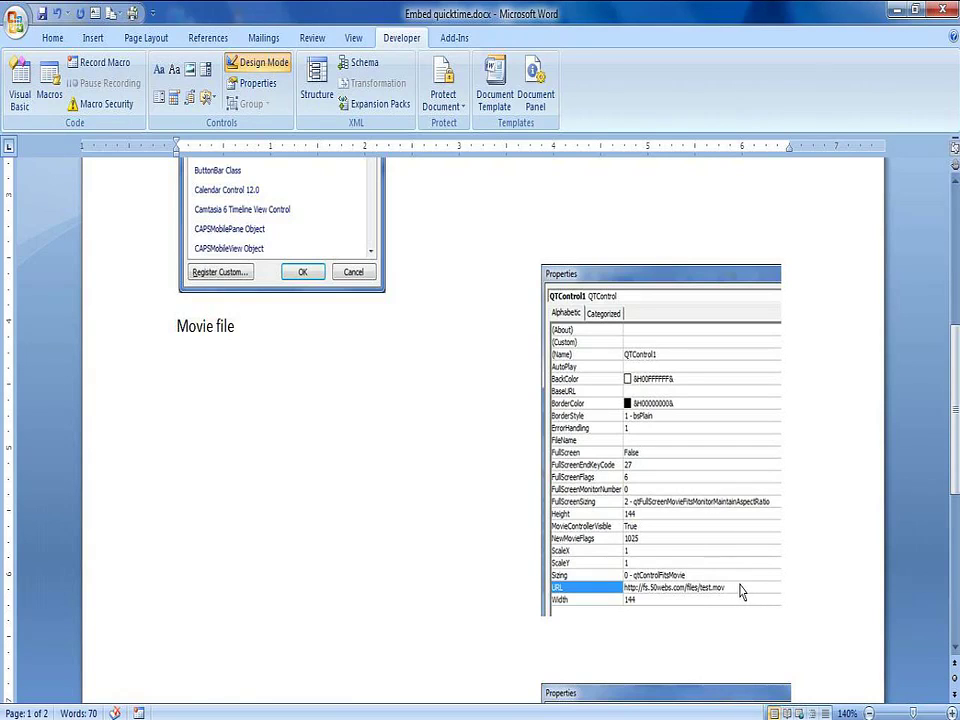
scroll(741, 592, down, 5)
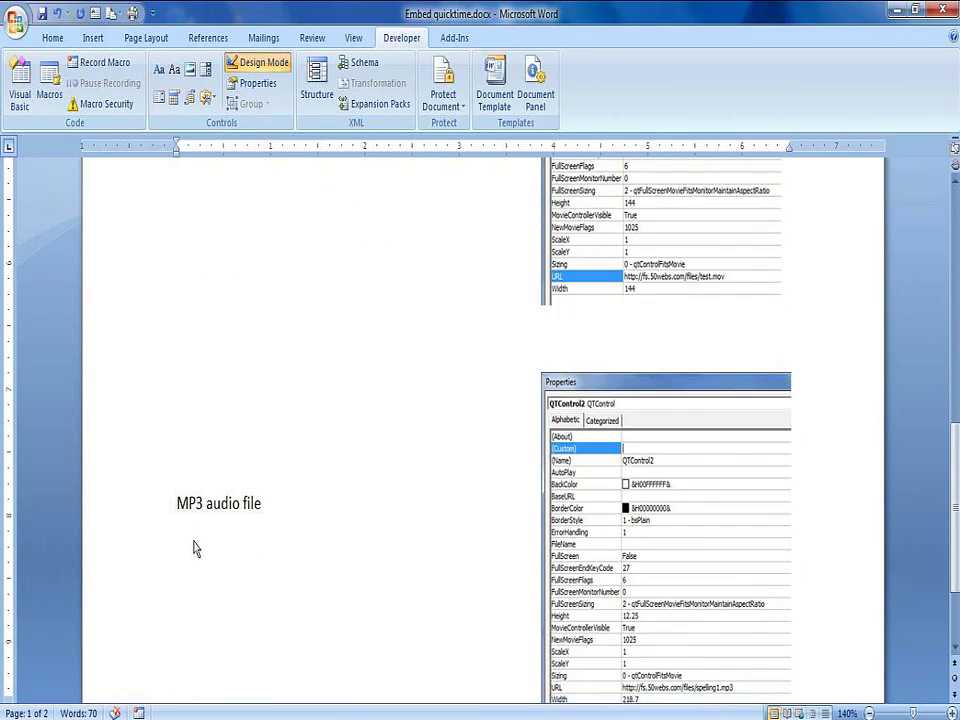
scroll(868, 664, down, 2)
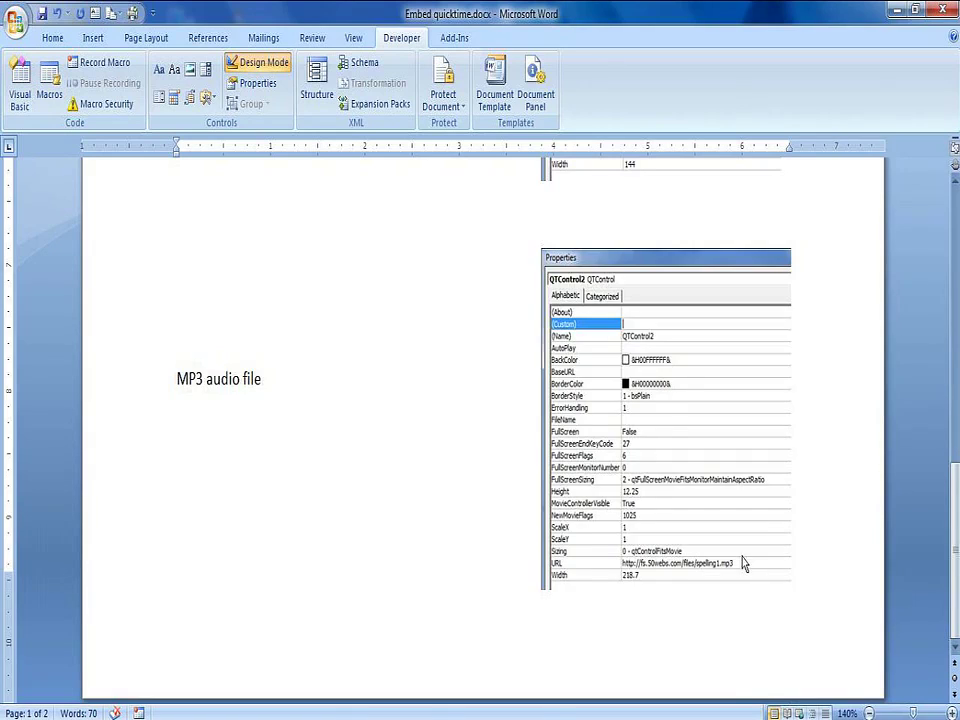
scroll(743, 564, up, 2)
scroll(424, 371, up, 2)
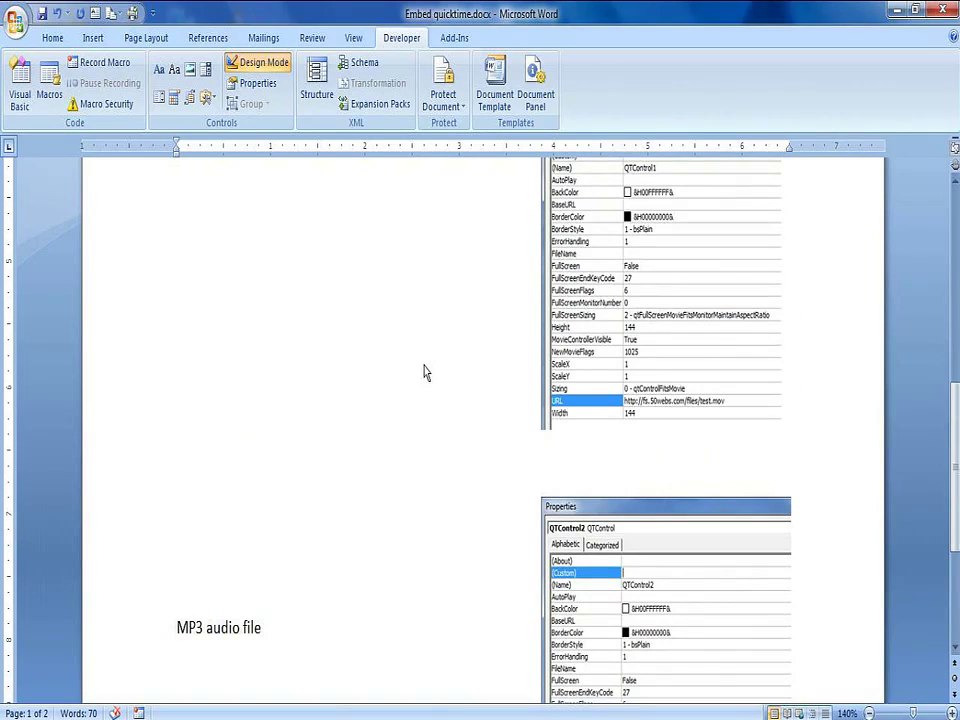
scroll(610, 515, up, 3)
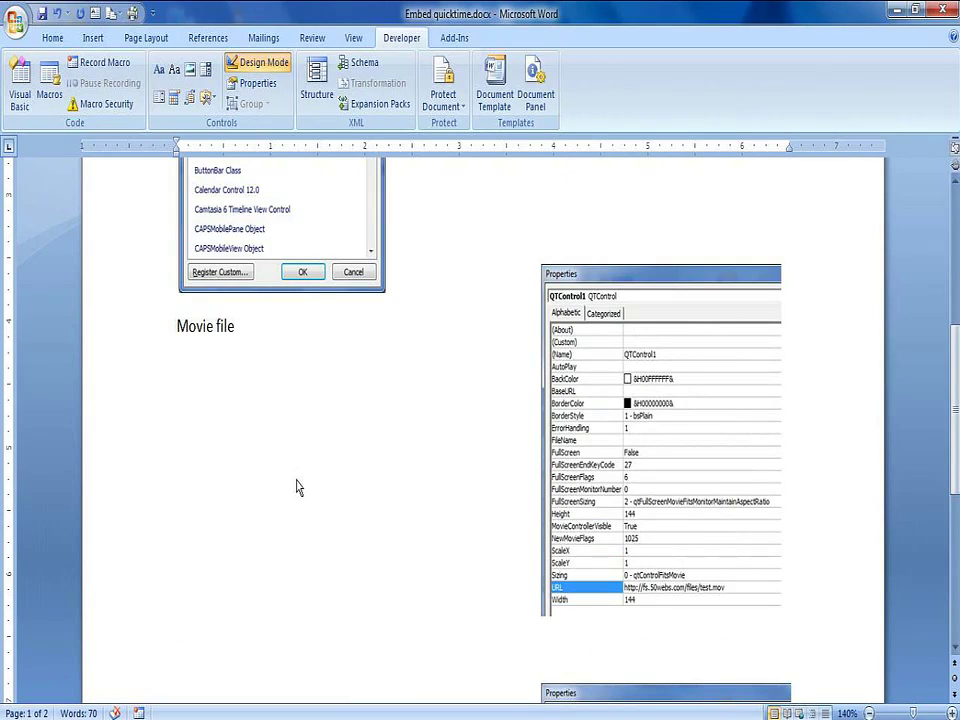